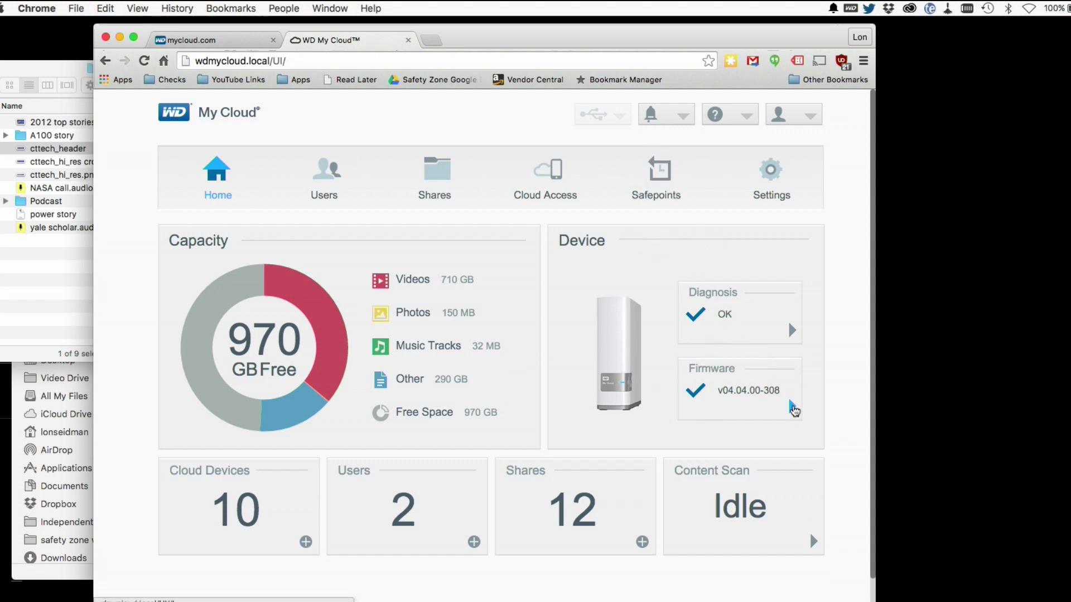
{"action": "left_click", "coordinate": [792, 409]}
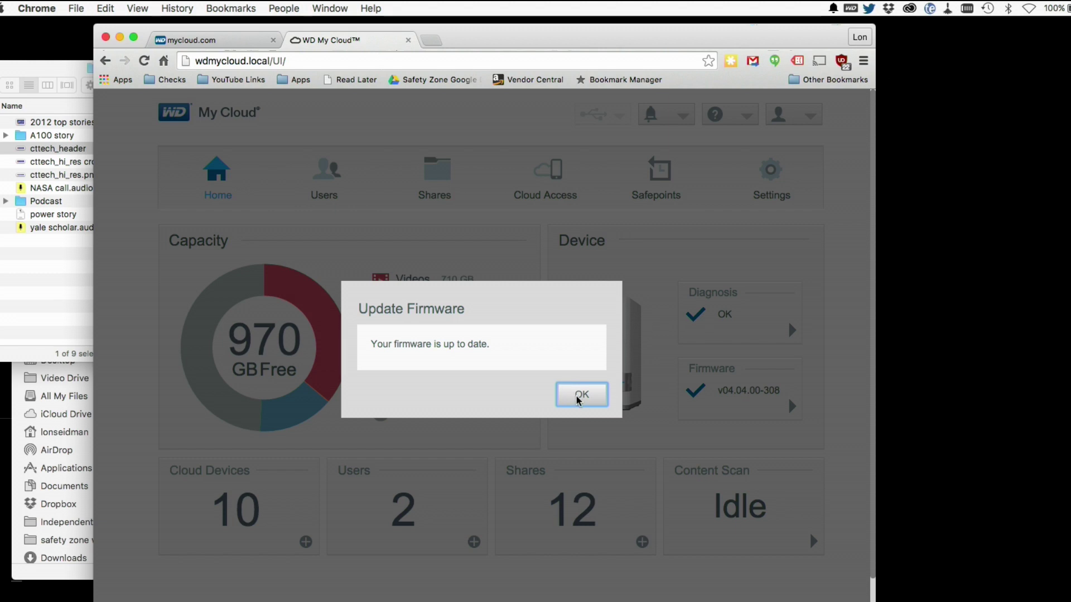
{"action": "left_click", "coordinate": [580, 398]}
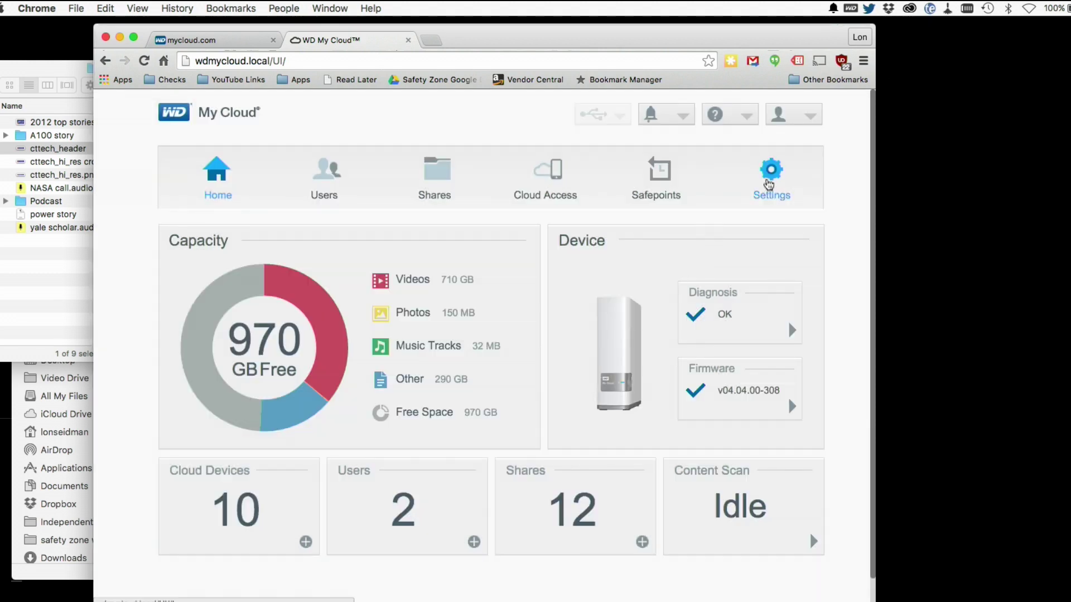
{"action": "left_click", "coordinate": [768, 184]}
{"action": "scroll", "coordinate": [437, 255], "scroll_direction": "down", "scroll_amount": 3}
{"action": "scroll", "coordinate": [436, 253], "scroll_direction": "up", "scroll_amount": 3}
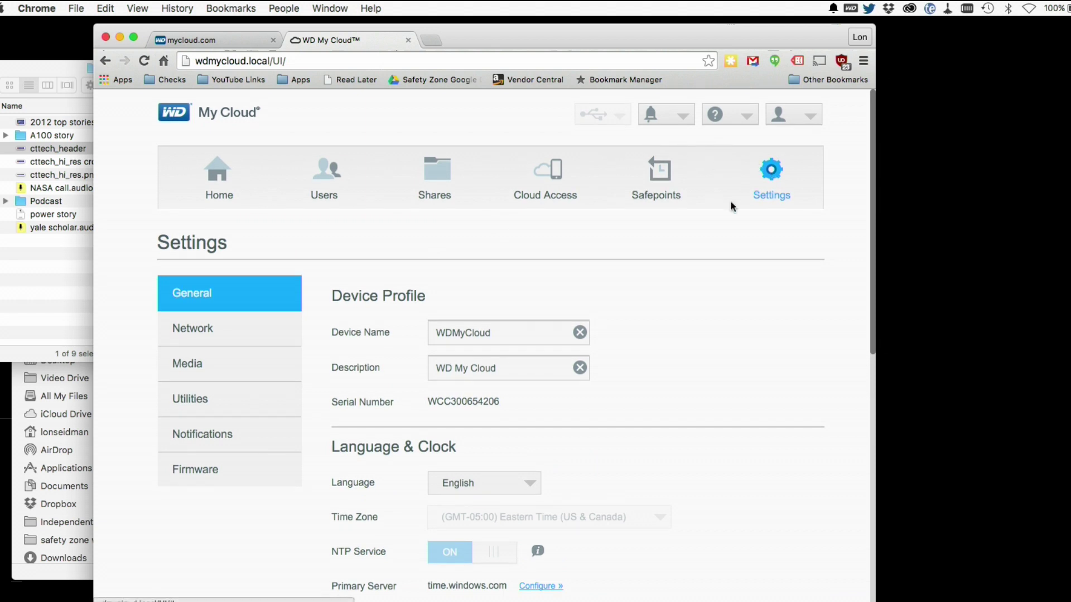
{"action": "scroll", "coordinate": [701, 242], "scroll_direction": "down", "scroll_amount": 6}
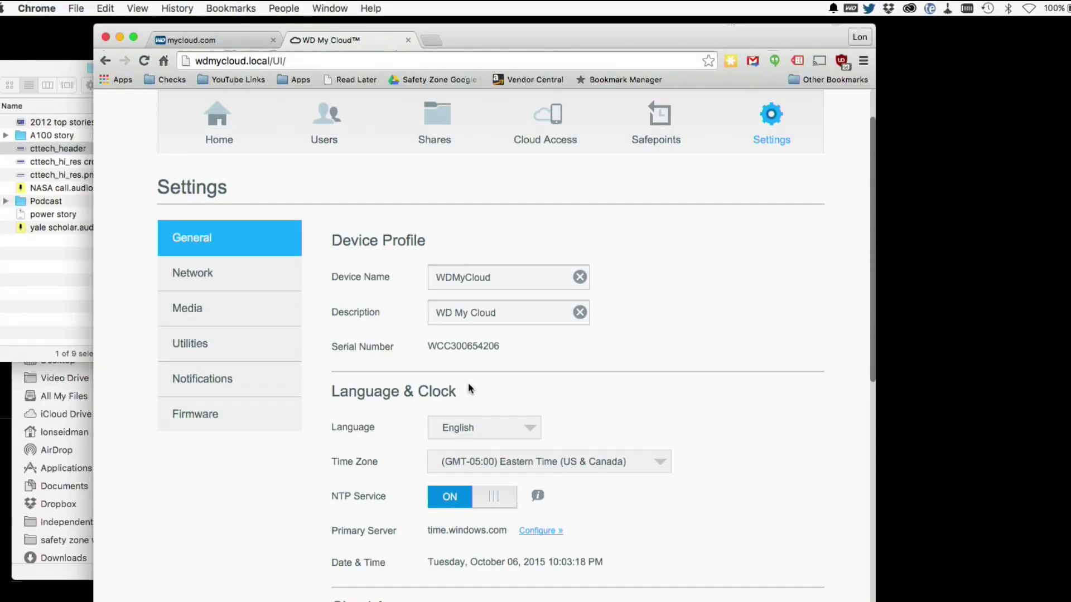
{"action": "scroll", "coordinate": [346, 359], "scroll_direction": "up", "scroll_amount": 3}
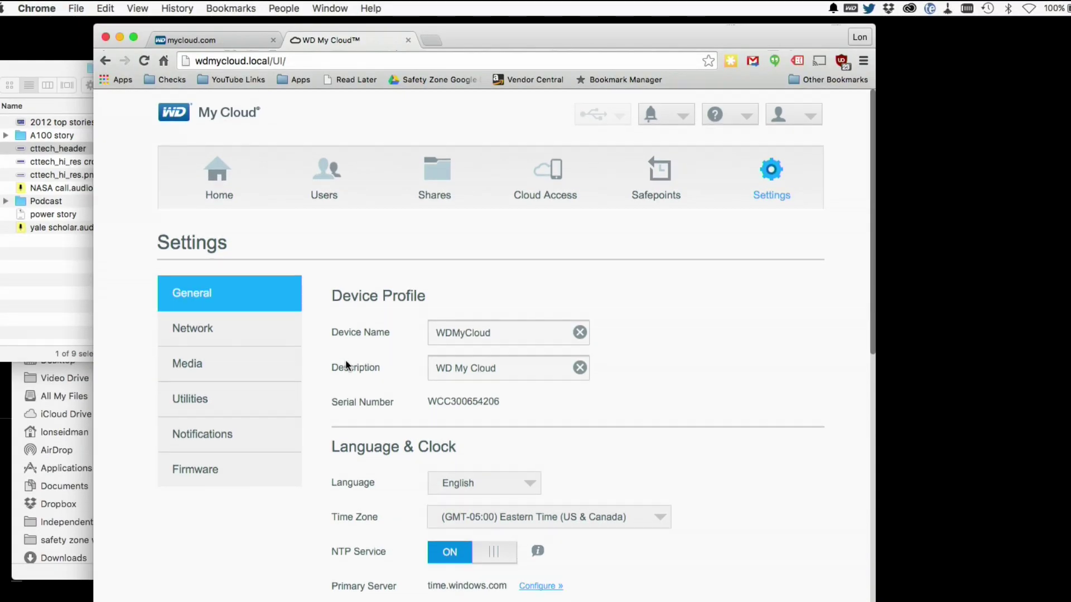
{"action": "left_click", "coordinate": [245, 112]}
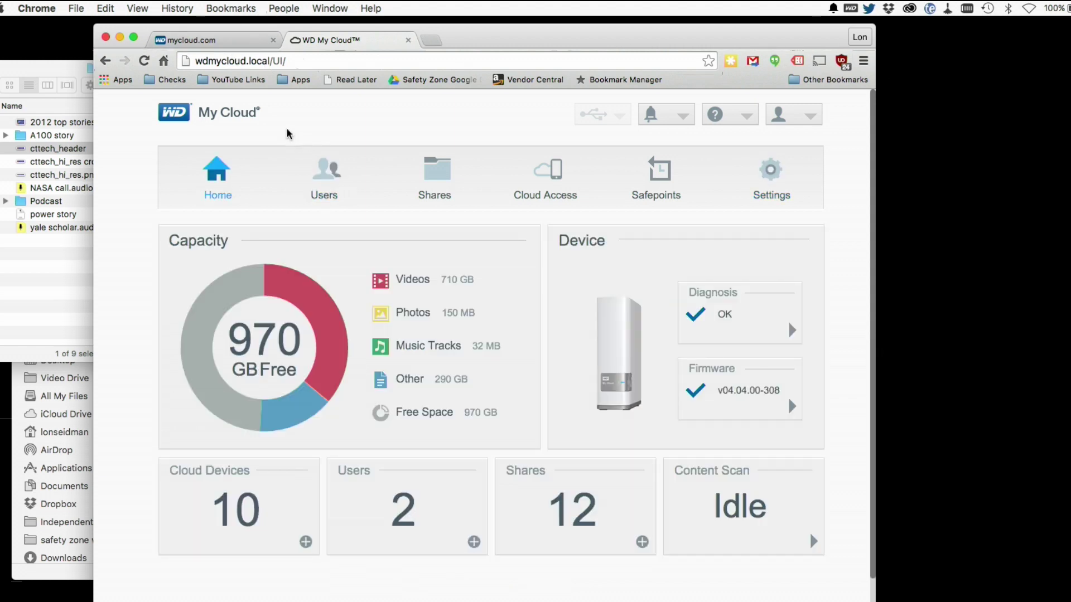
On the mycloud.com files page, browse the WDMyCloudEX2100 device's Public share from the Devices list.
{"action": "left_click", "coordinate": [210, 41]}
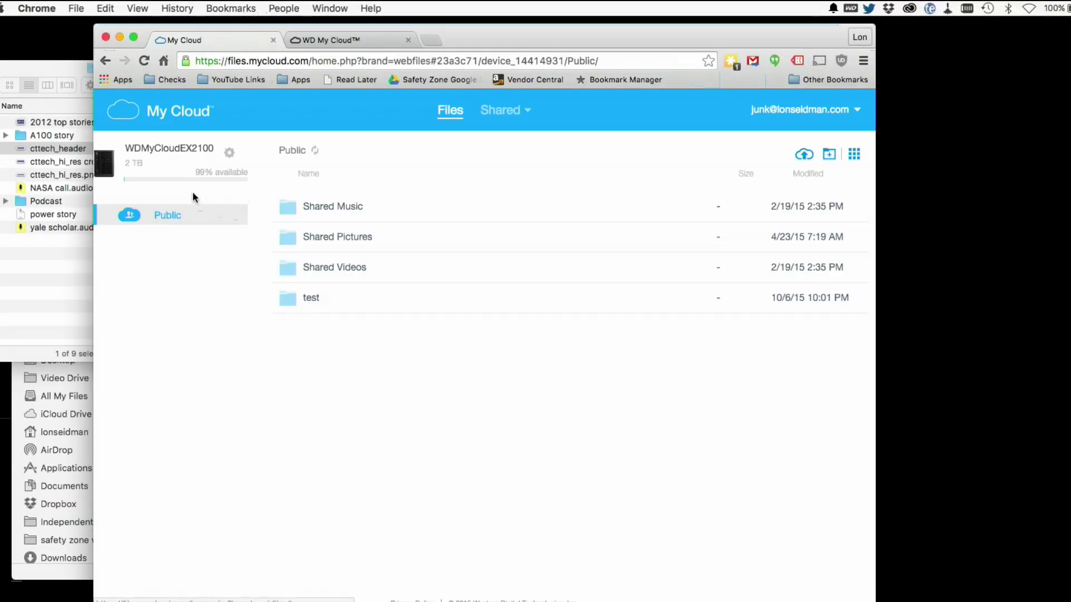
{"action": "left_click", "coordinate": [176, 155]}
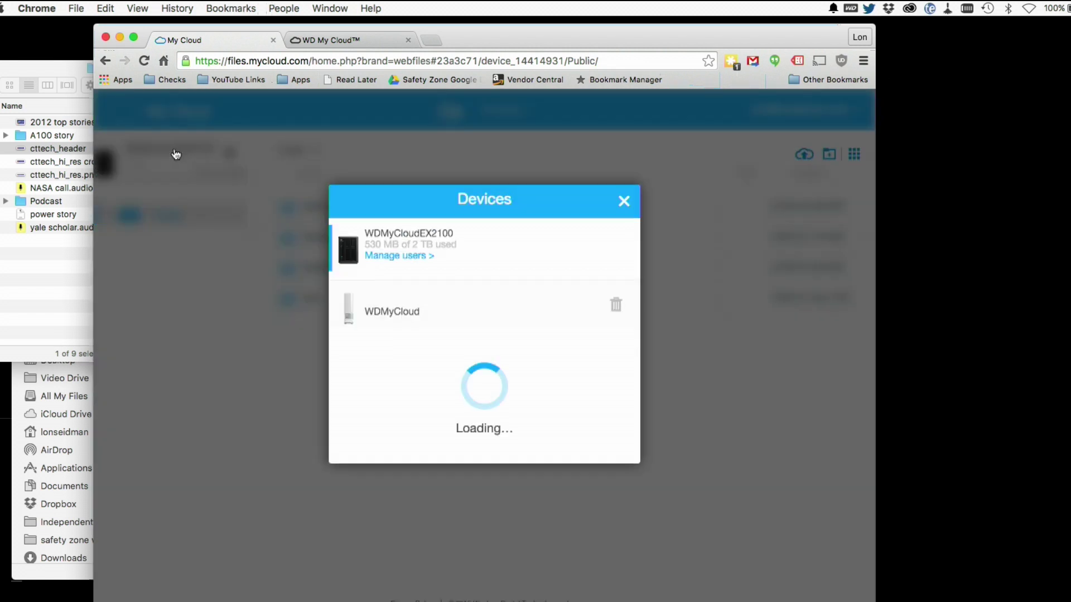
{"action": "left_click", "coordinate": [381, 316]}
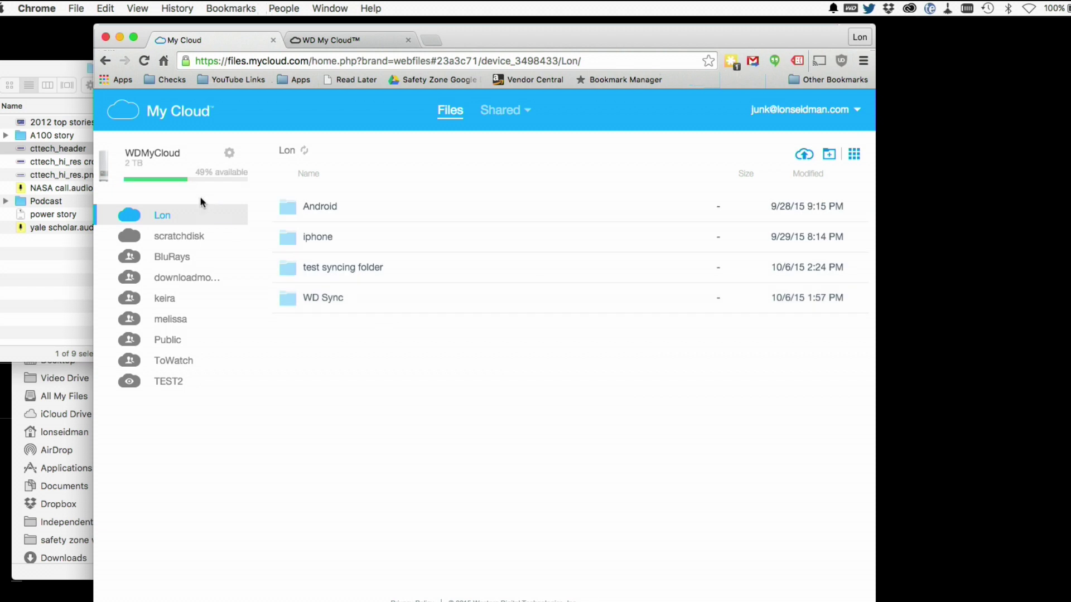
{"action": "left_click", "coordinate": [146, 155]}
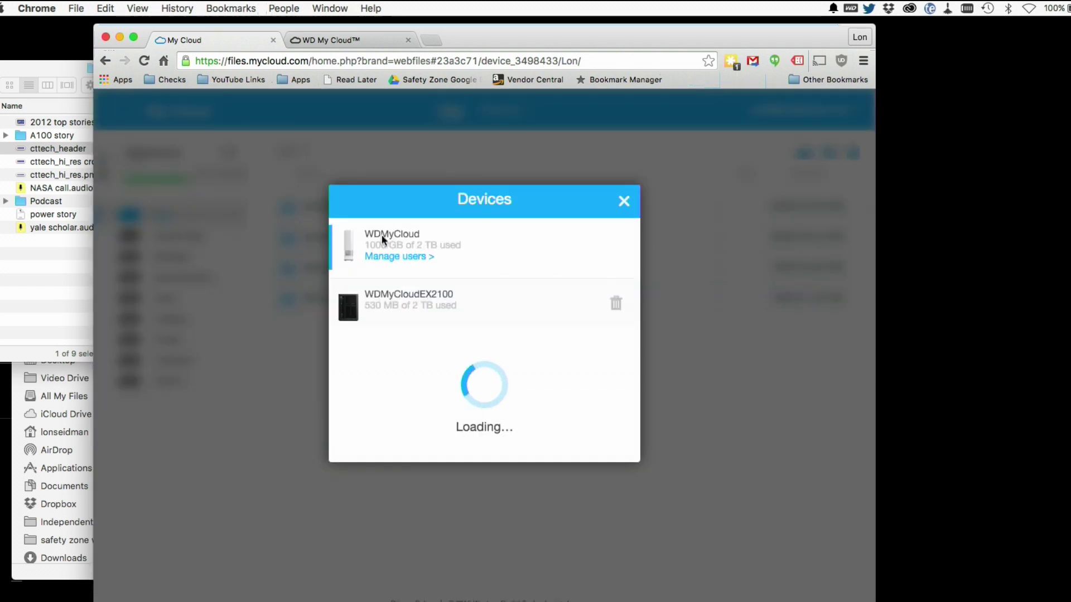
{"action": "left_click", "coordinate": [389, 304]}
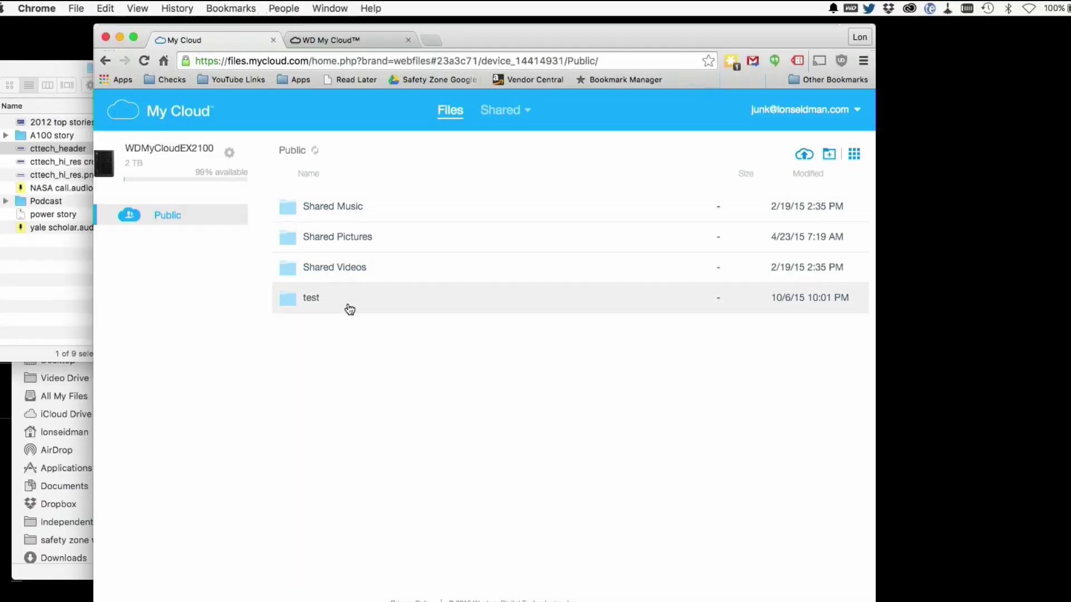
{"action": "left_click", "coordinate": [312, 299]}
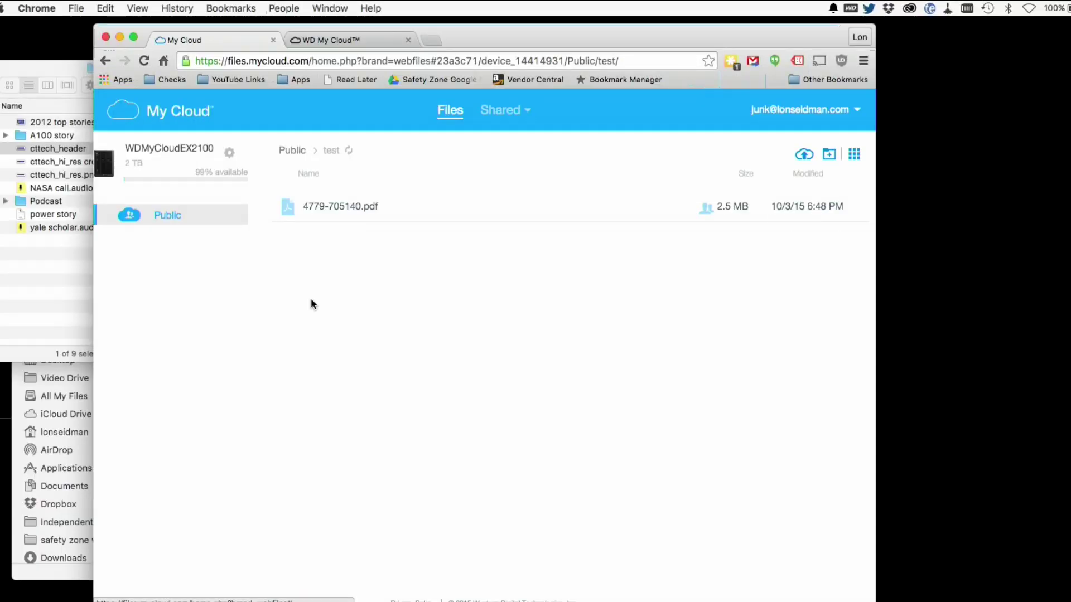
{"action": "left_click", "coordinate": [331, 208]}
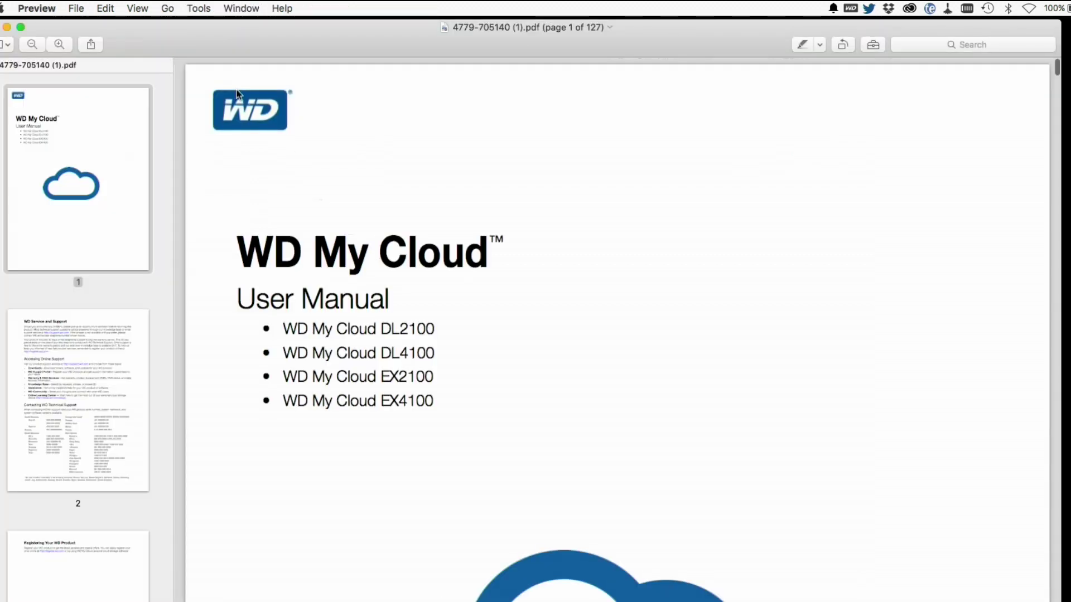
{"action": "left_click_drag", "start_coordinate": [222, 36], "coordinate": [259, 35]}
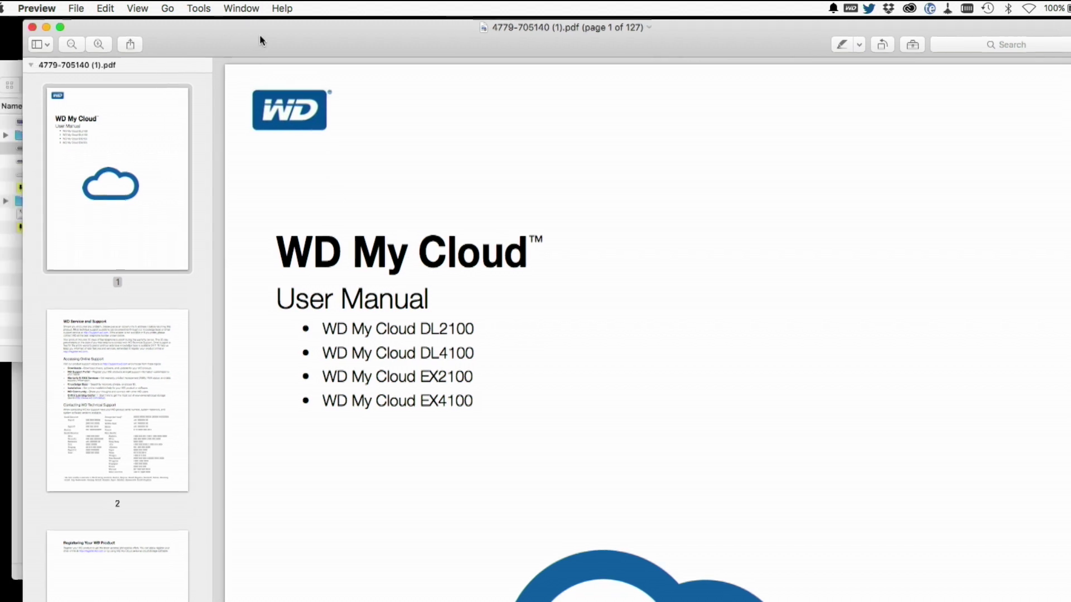
{"action": "left_click", "coordinate": [32, 27]}
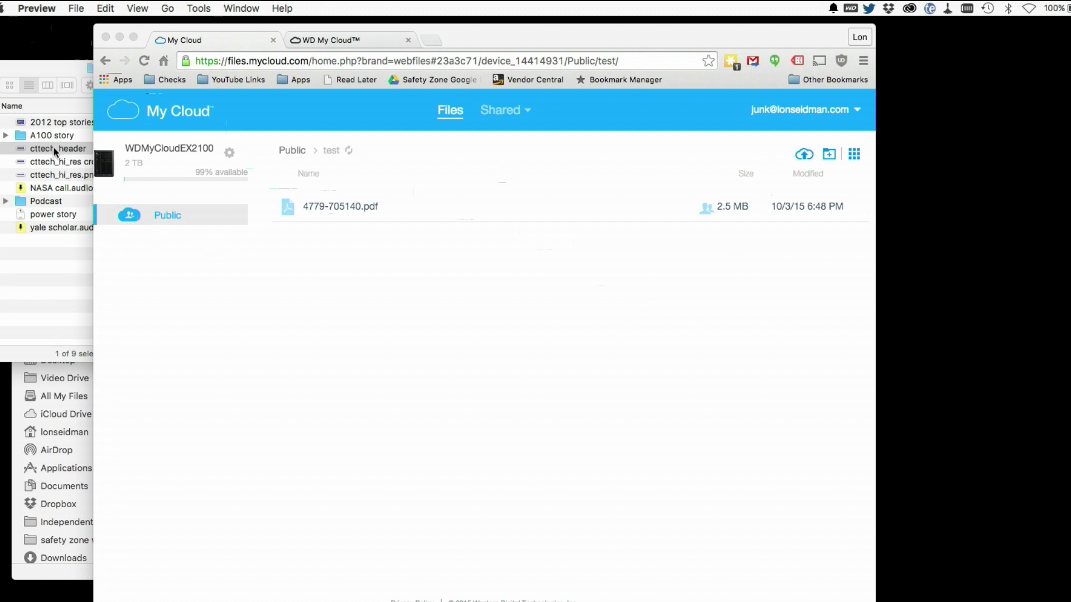
Upload cttech_header from Finder into the My Cloud test folder by dragging it onto the page.
{"action": "left_click_drag", "start_coordinate": [52, 146], "coordinate": [315, 260]}
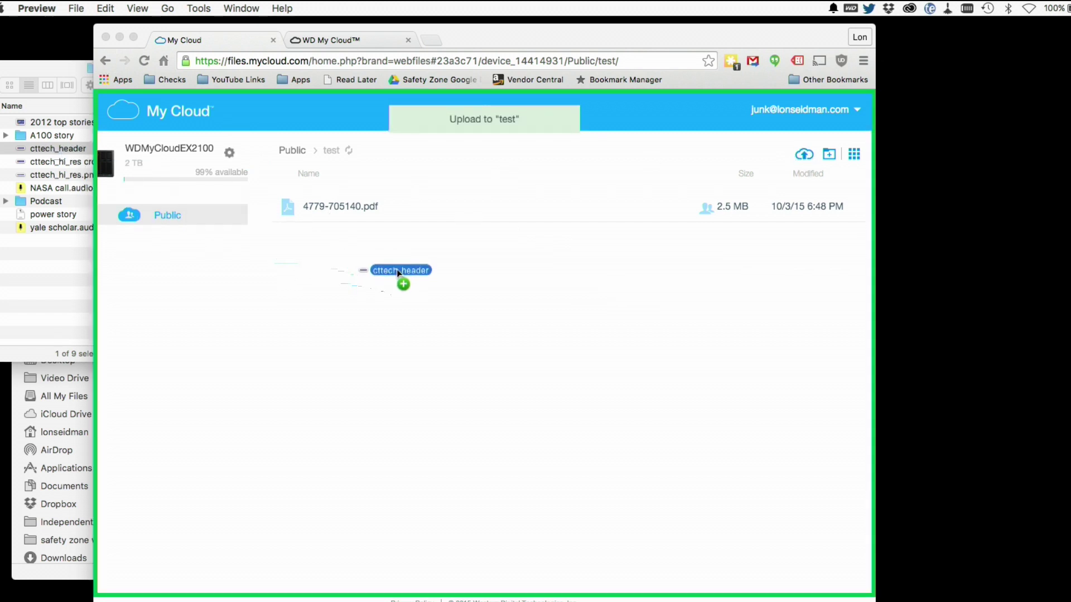
{"action": "left_click_drag", "start_coordinate": [397, 270], "coordinate": [396, 273]}
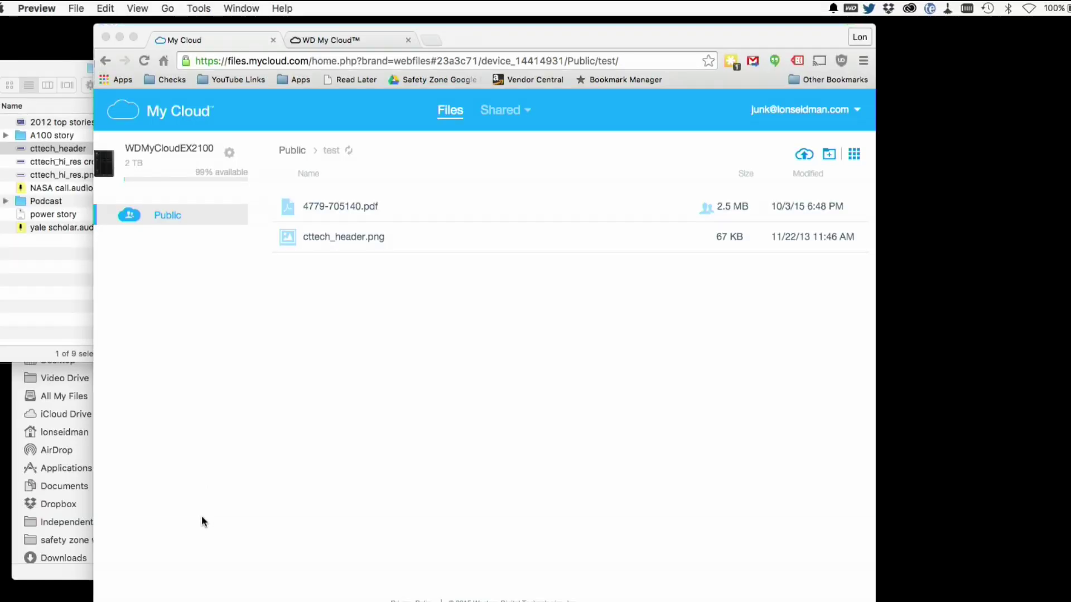
{"action": "left_click", "coordinate": [58, 567]}
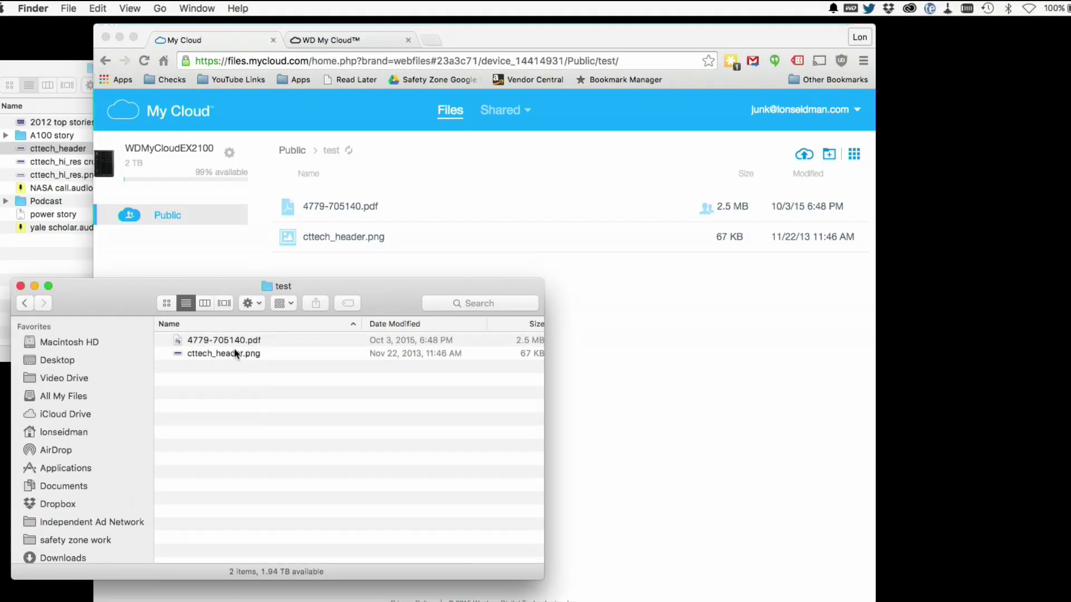
Quick Look 4779-705140.pdf and cttech_header.png in the local test folder, then return to Chrome.
{"action": "left_click", "coordinate": [234, 344]}
{"action": "key", "text": "space"}
{"action": "key", "text": "space"}
{"action": "left_click", "coordinate": [227, 348]}
{"action": "key", "text": "space"}
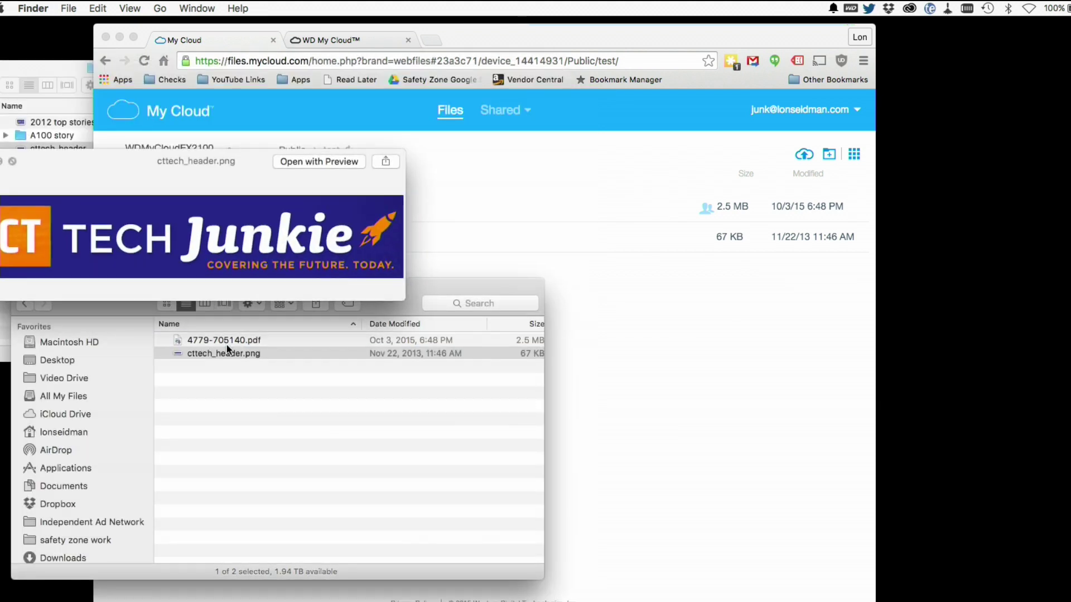
{"action": "key", "text": "space"}
{"action": "left_click_drag", "start_coordinate": [111, 288], "coordinate": [104, 303]}
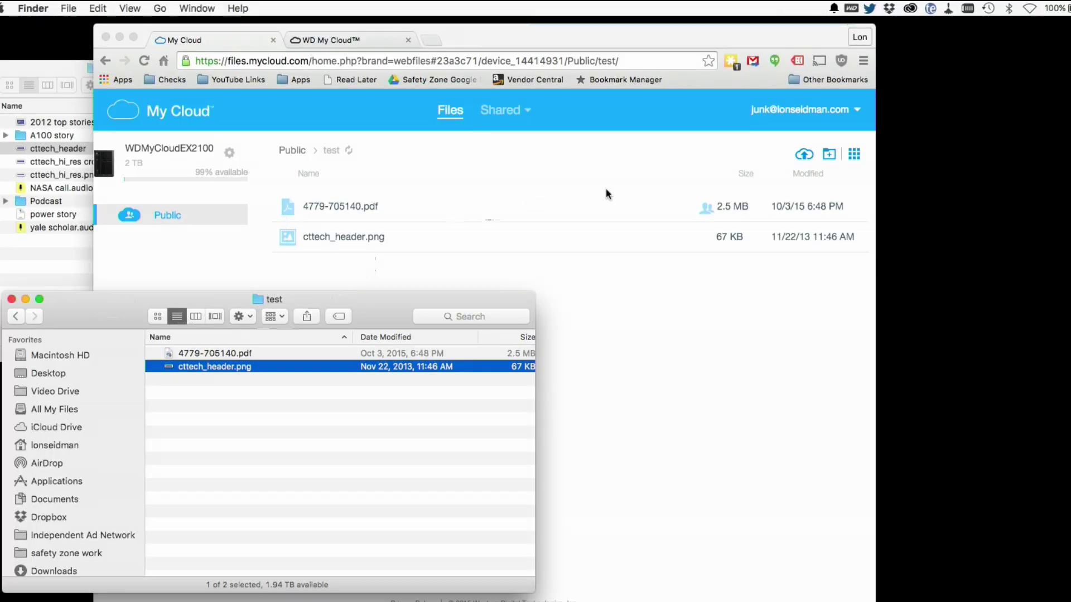
{"action": "left_click", "coordinate": [601, 333]}
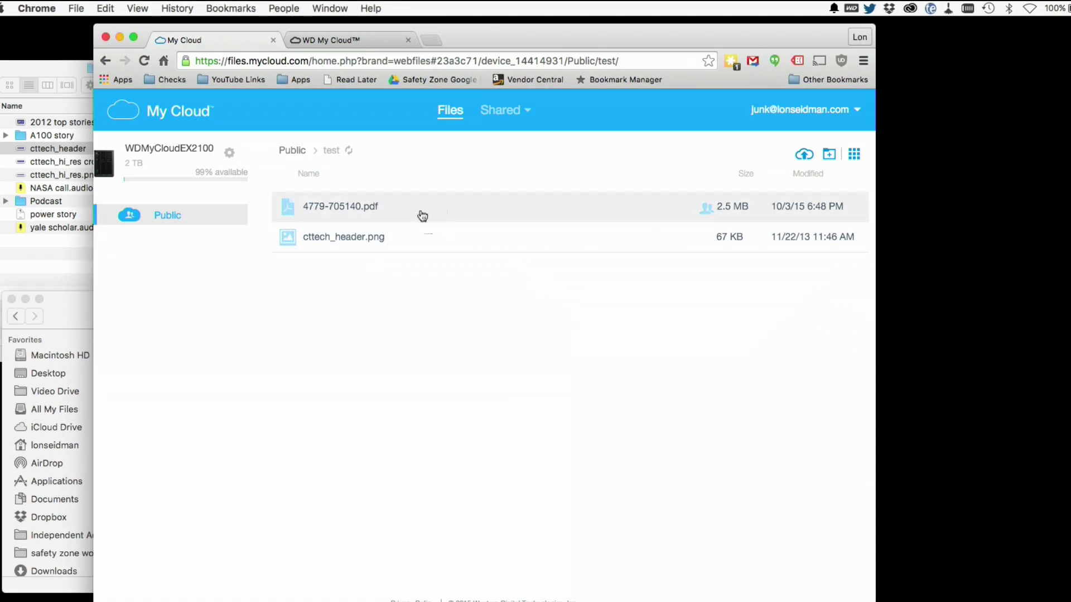
Generate a public send-a-link share for 4779-705140.pdf.
{"action": "right_click", "coordinate": [349, 216]}
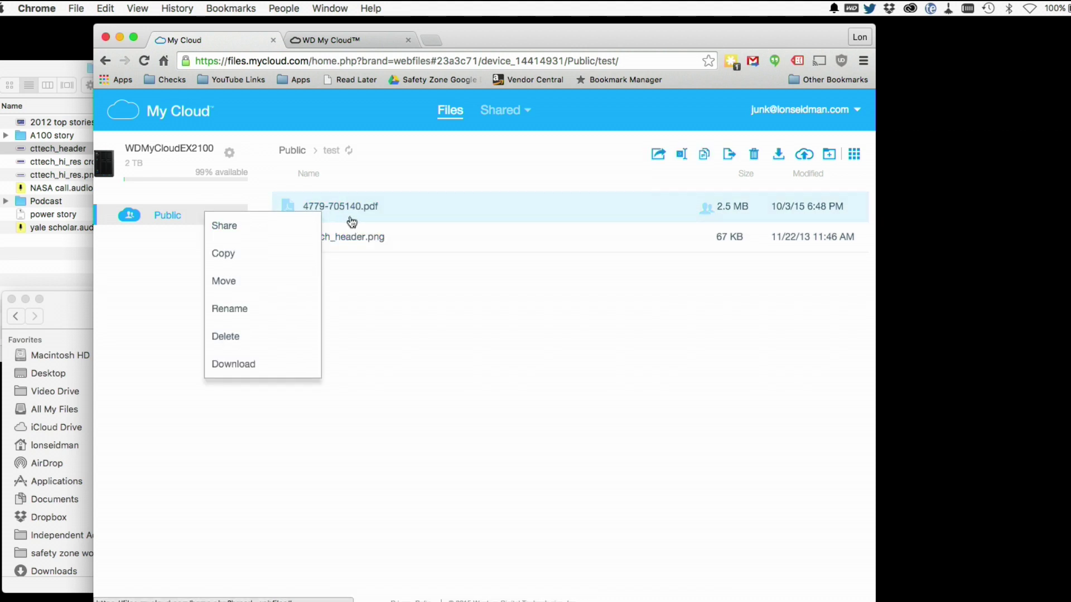
{"action": "left_click", "coordinate": [276, 231]}
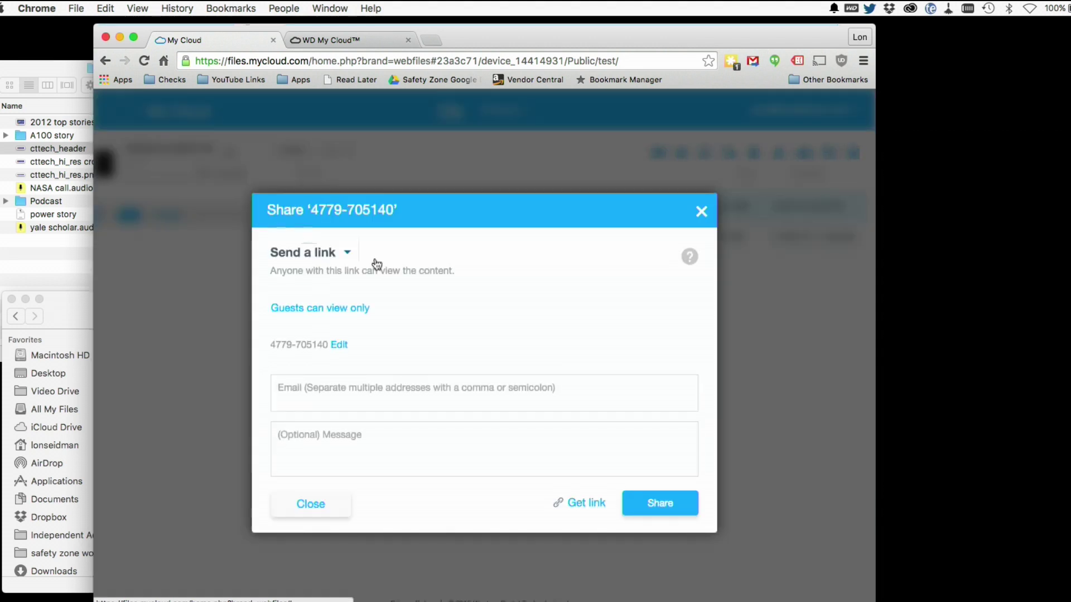
{"action": "left_click", "coordinate": [334, 257]}
{"action": "left_click", "coordinate": [332, 262]}
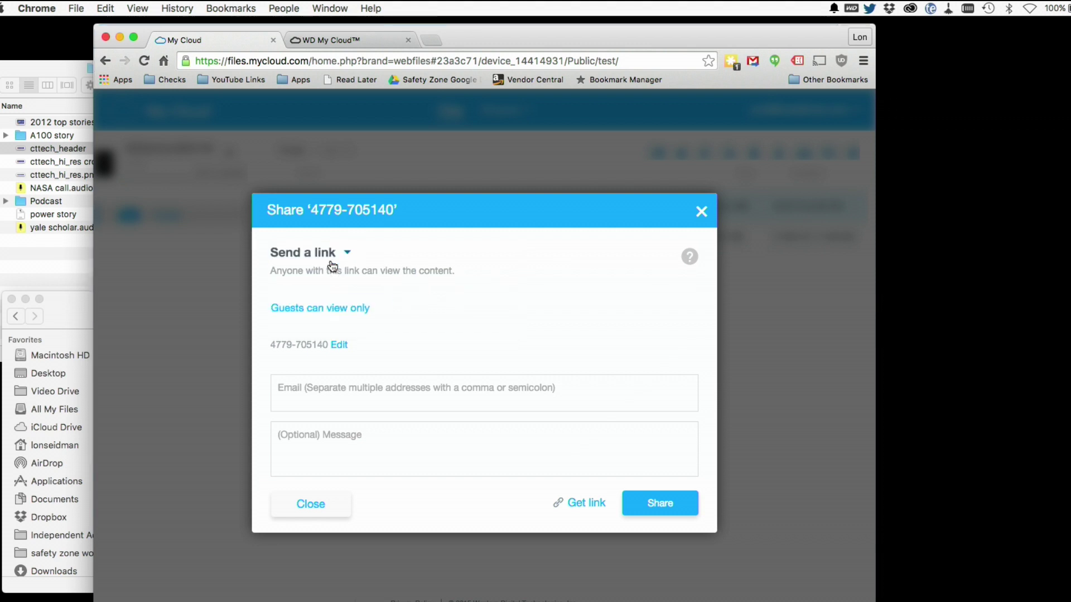
{"action": "left_click", "coordinate": [580, 509]}
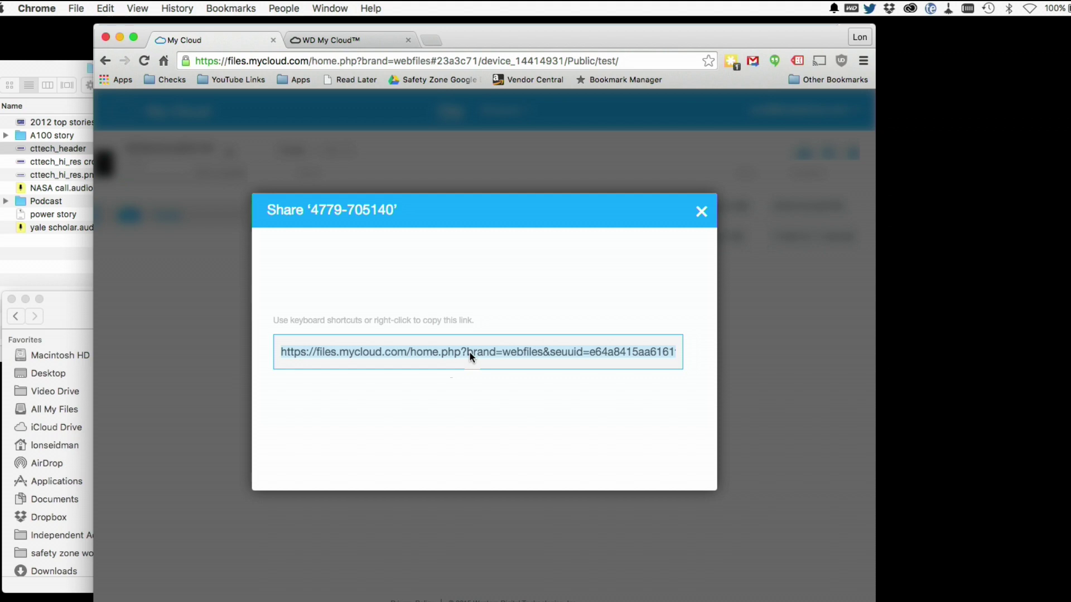
Open a new incognito Chrome window from the File menu.
{"action": "left_click", "coordinate": [105, 8]}
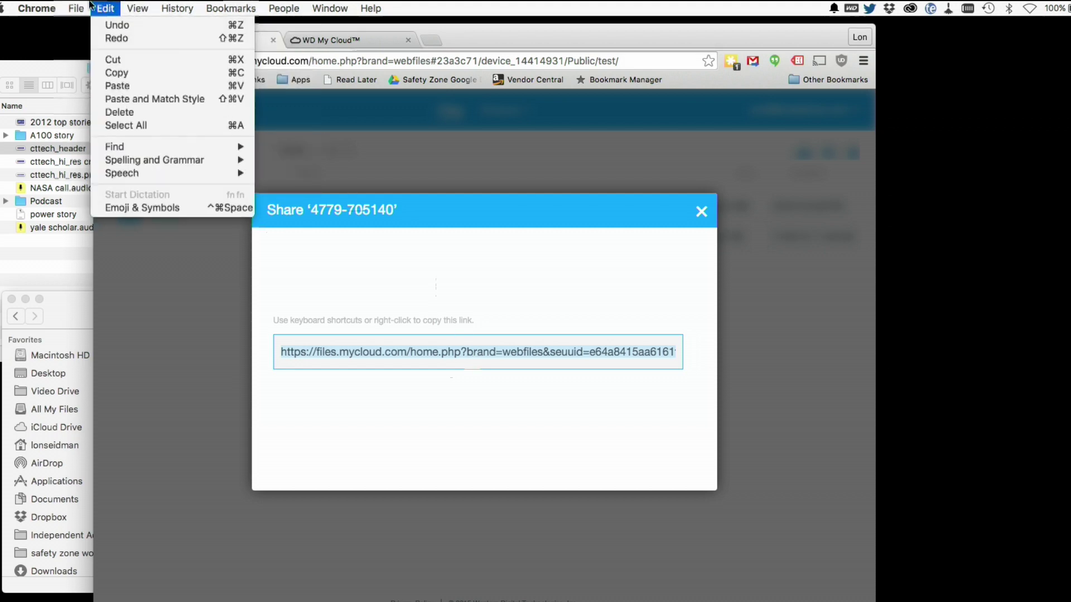
{"action": "mouse_move", "coordinate": [75, 7]}
{"action": "left_click", "coordinate": [89, 51]}
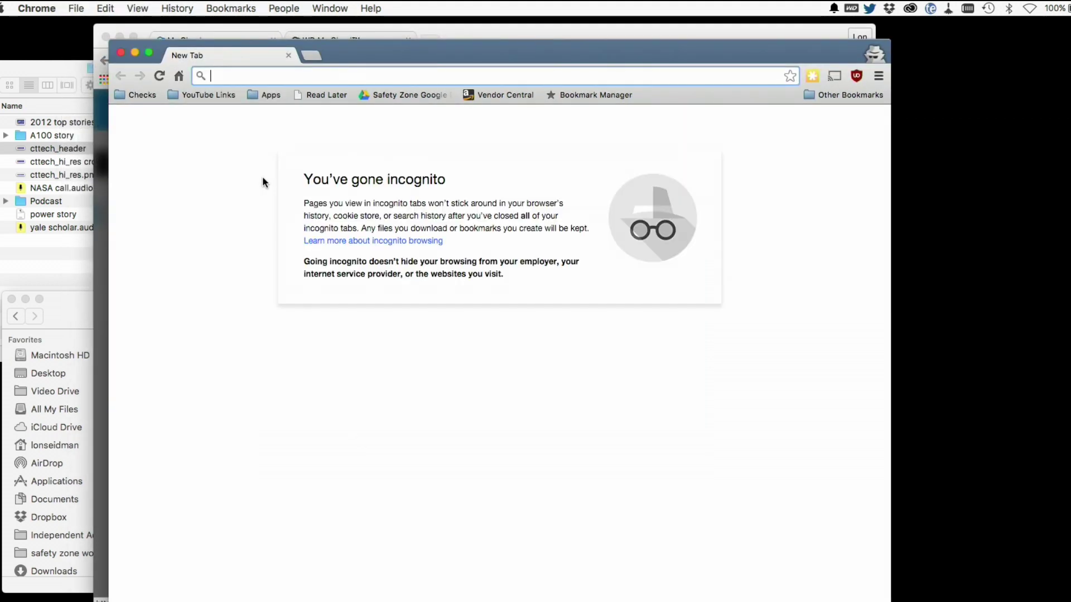
Load the copied share link in the incognito window and open the shared PDF.
{"action": "key", "text": "super+v"}
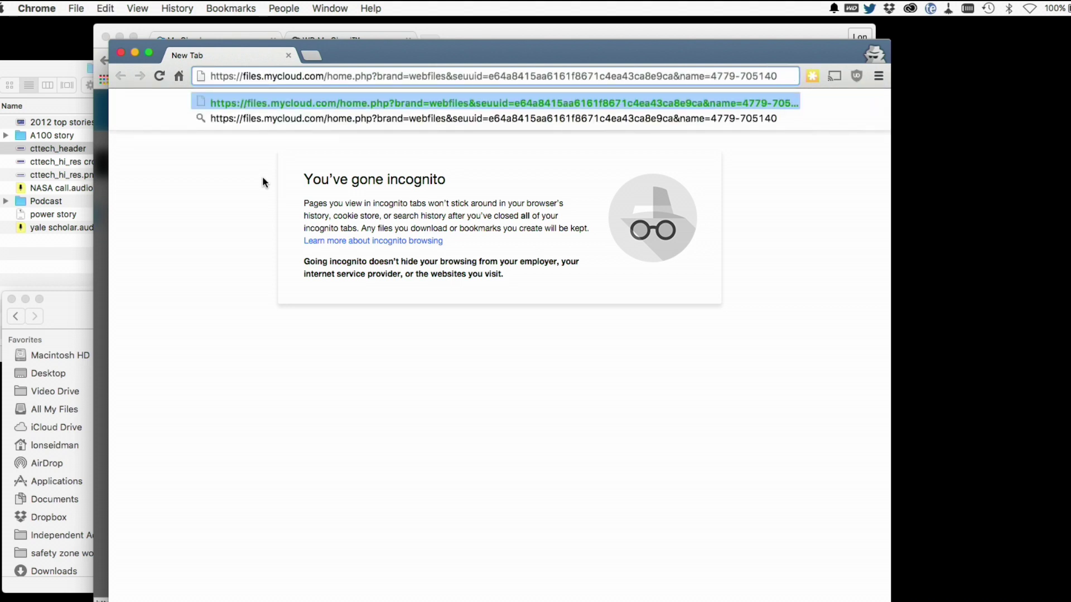
{"action": "key", "text": "Return"}
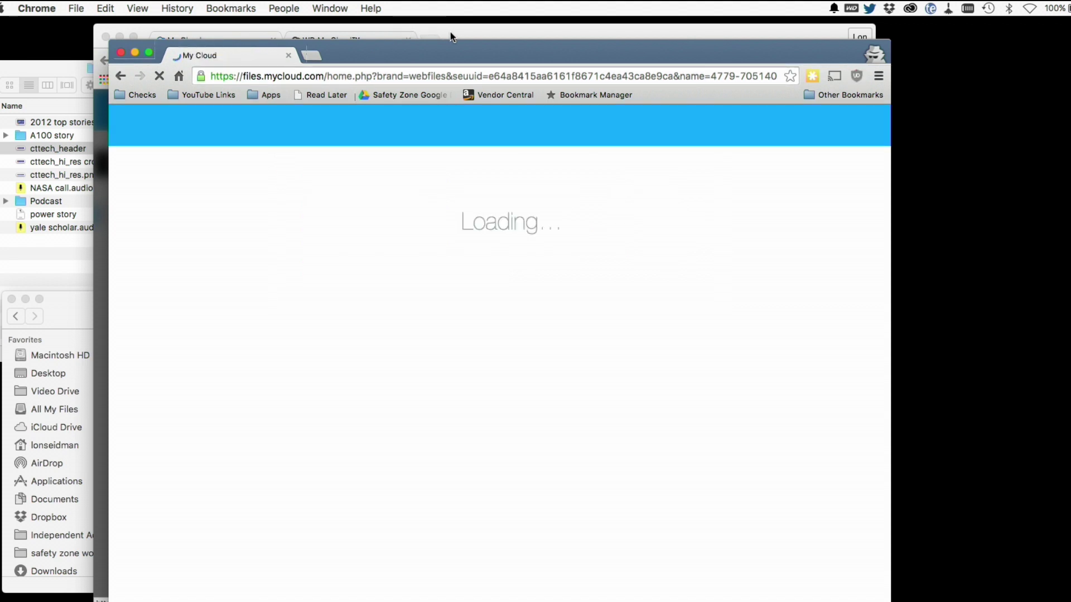
{"action": "left_click_drag", "start_coordinate": [444, 45], "coordinate": [384, 41]}
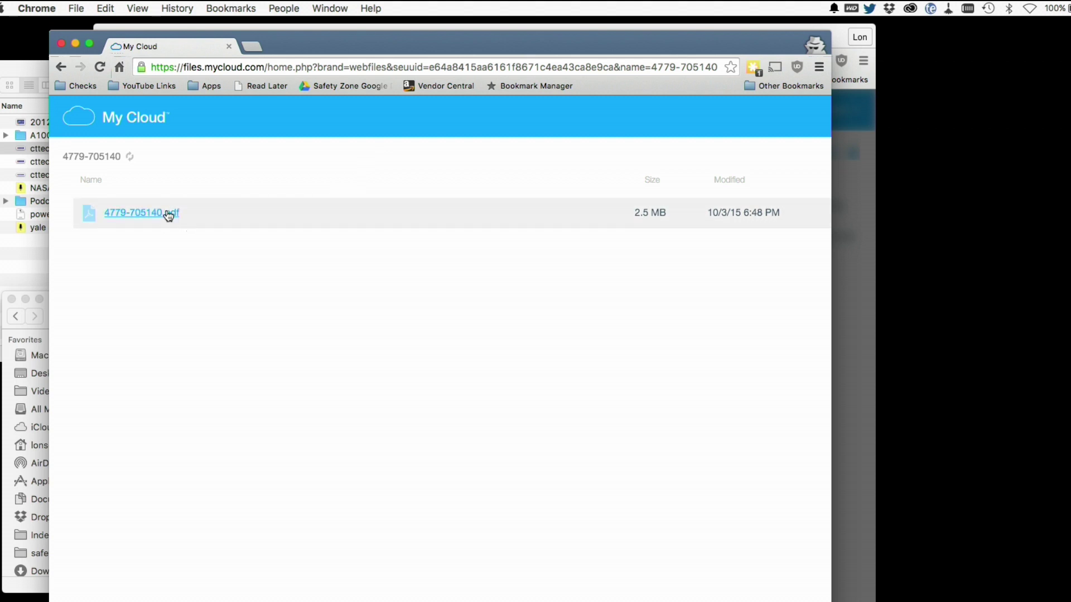
{"action": "left_click", "coordinate": [168, 214]}
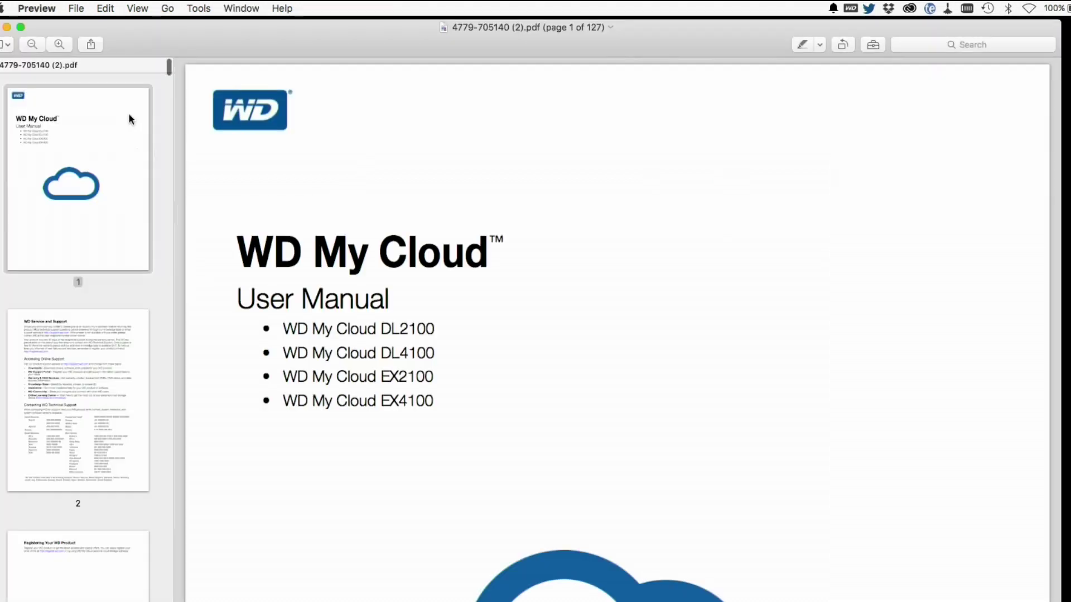
Close the PDF preview and the incognito window.
{"action": "left_click", "coordinate": [21, 27]}
{"action": "key", "text": "cmd+w"}
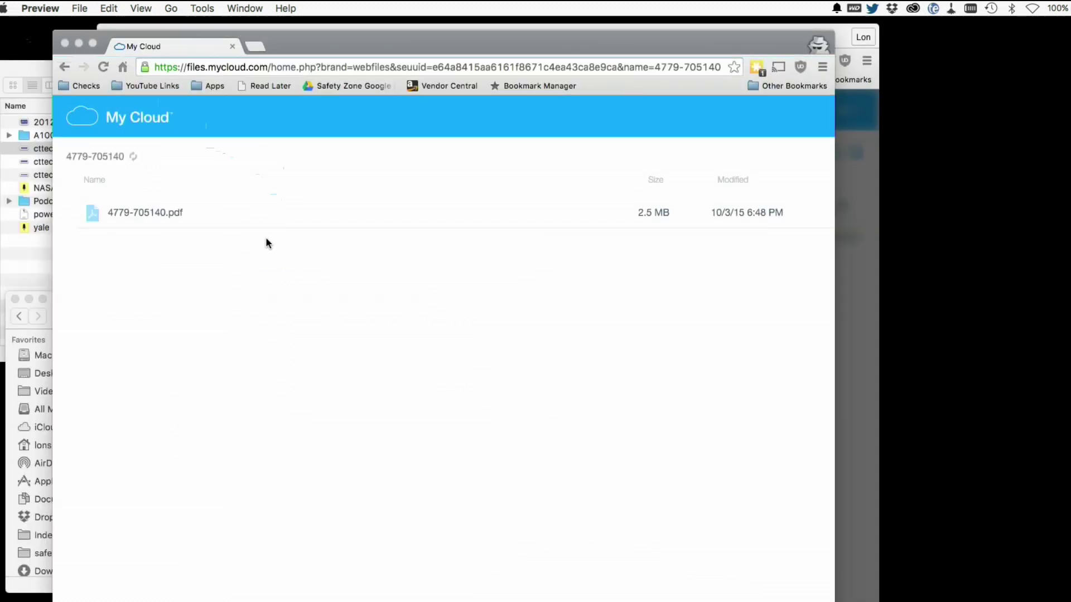
{"action": "left_click", "coordinate": [66, 45]}
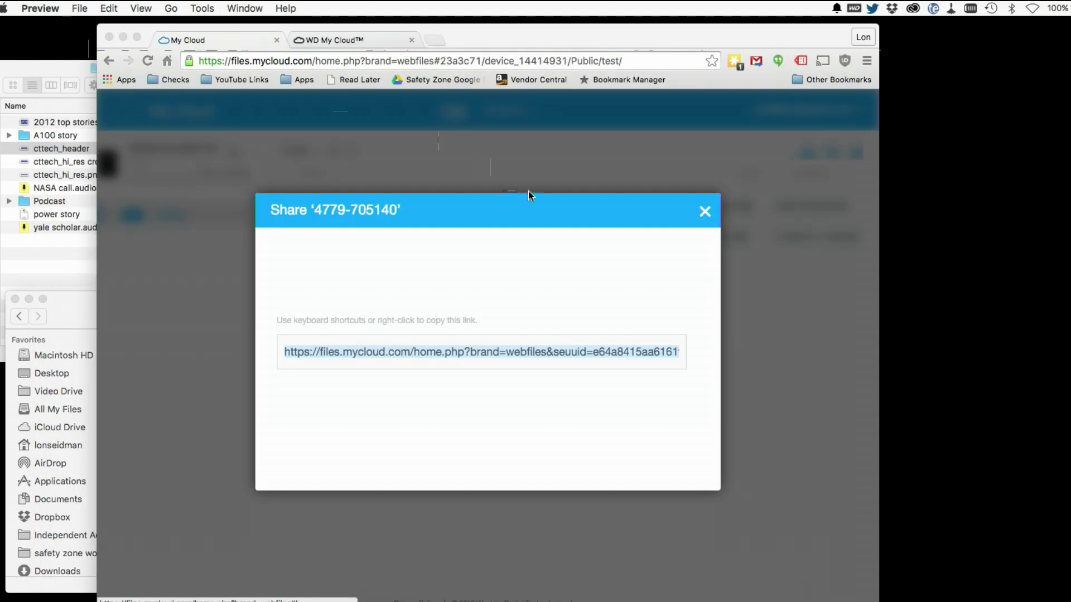
{"action": "left_click", "coordinate": [705, 213]}
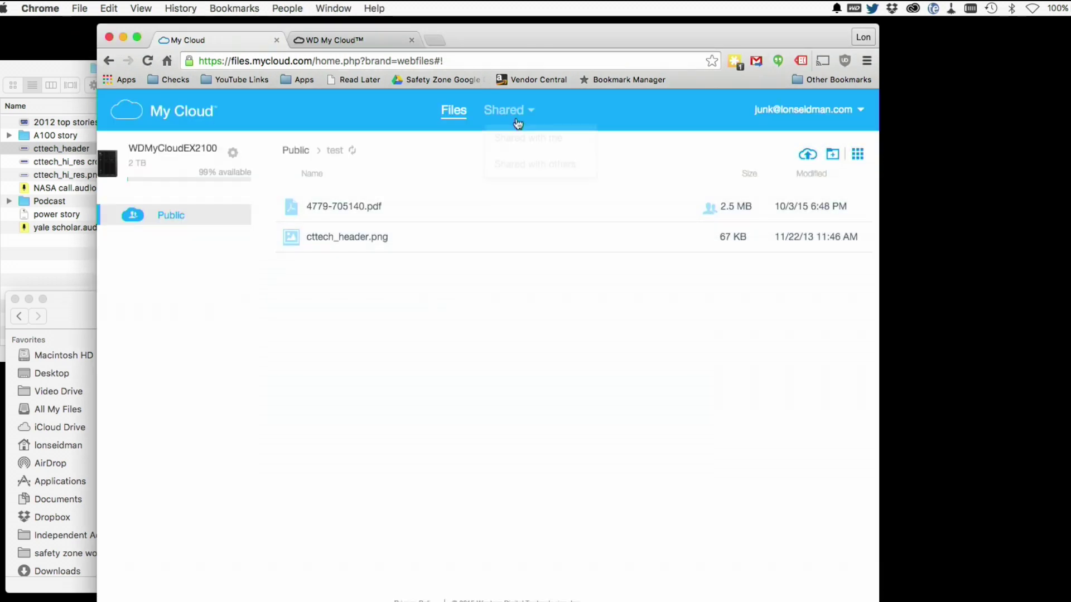
{"action": "left_click", "coordinate": [509, 112]}
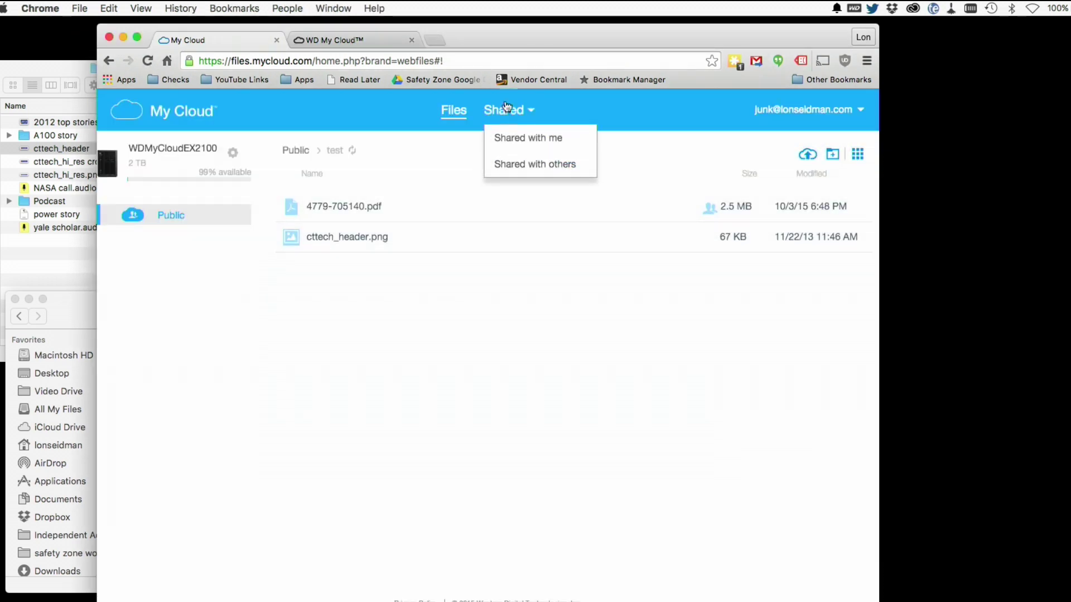
{"action": "left_click", "coordinate": [521, 163]}
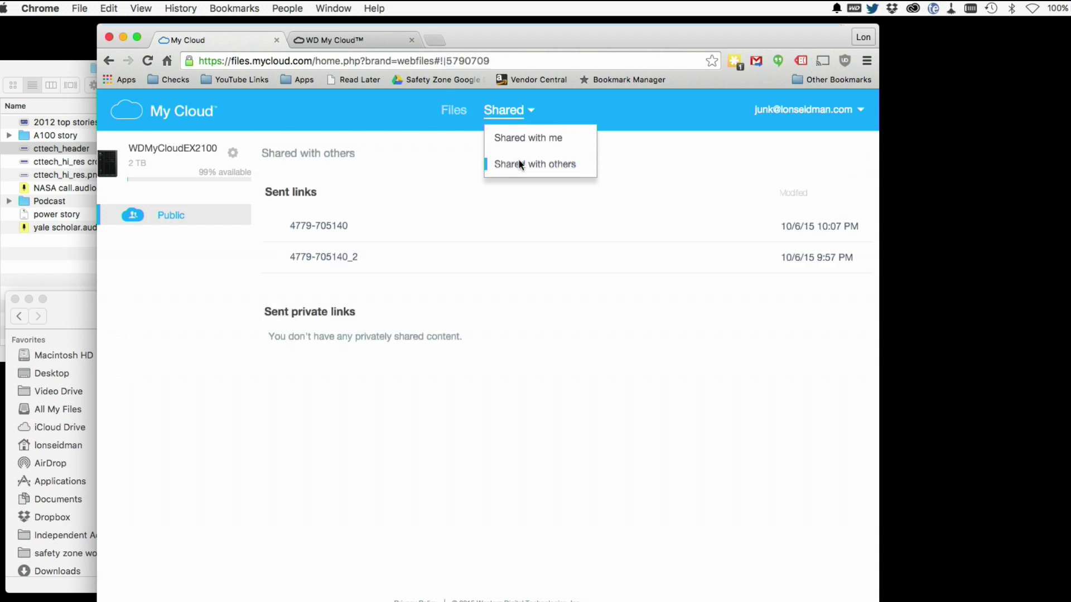
{"action": "left_click", "coordinate": [504, 264]}
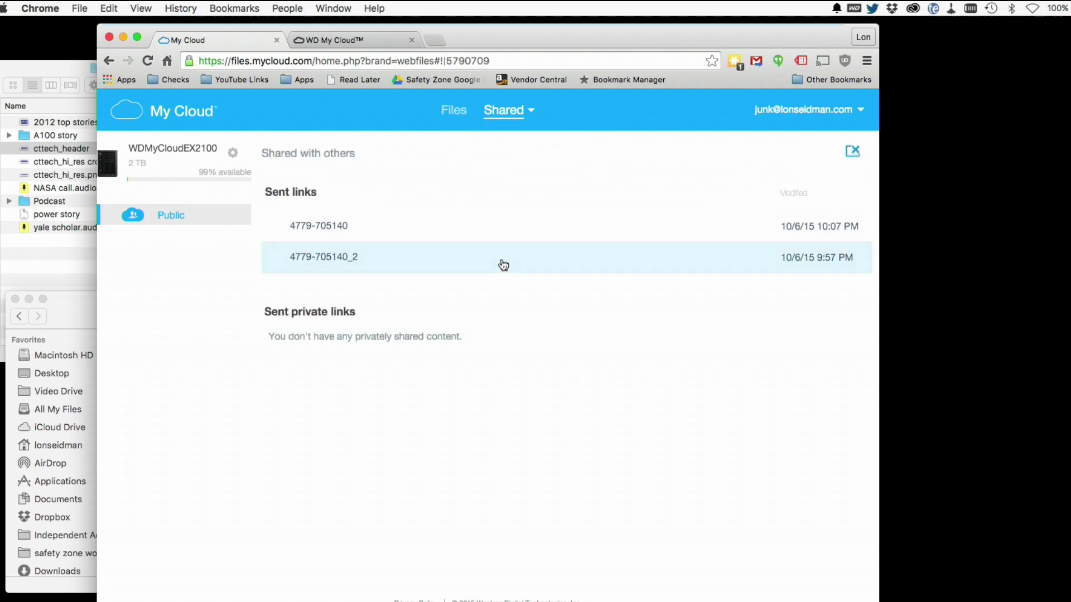
{"action": "left_click", "coordinate": [854, 153]}
{"action": "left_click", "coordinate": [625, 332]}
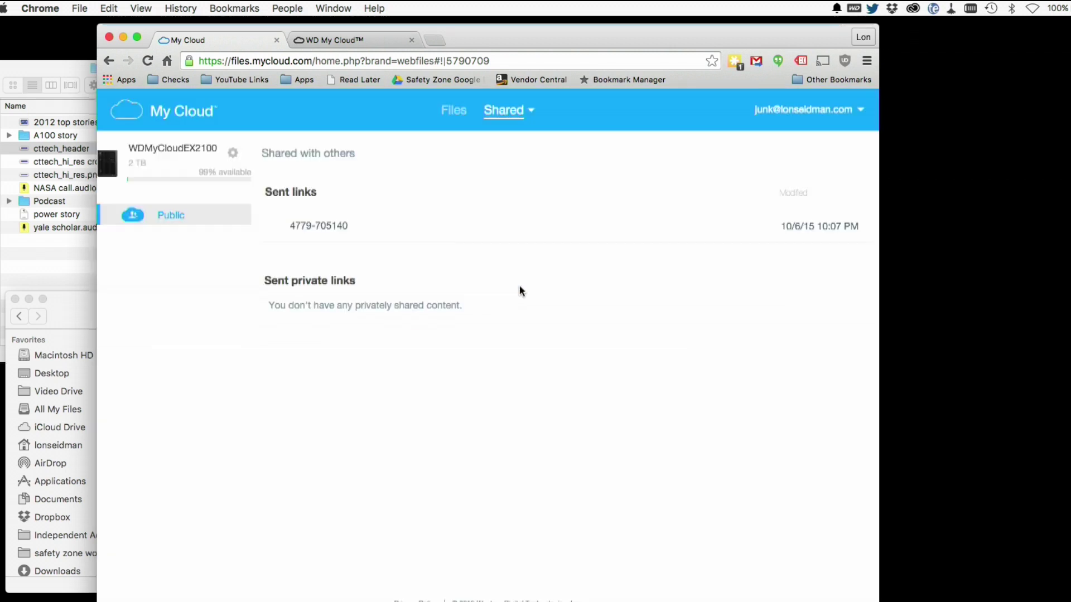
{"action": "left_click", "coordinate": [80, 8]}
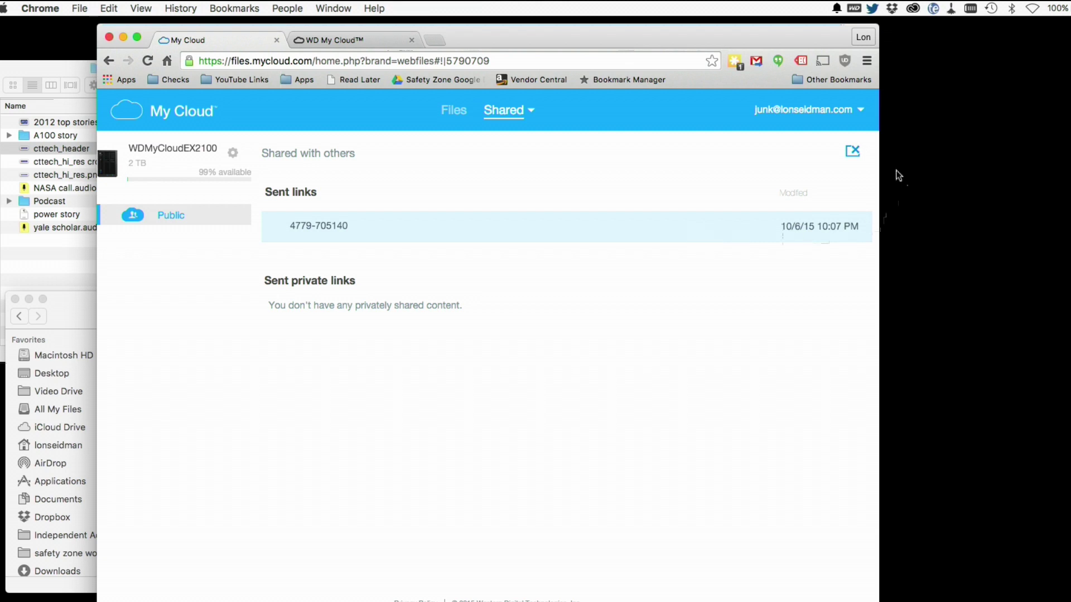
{"action": "left_click", "coordinate": [857, 161]}
{"action": "left_click", "coordinate": [616, 327]}
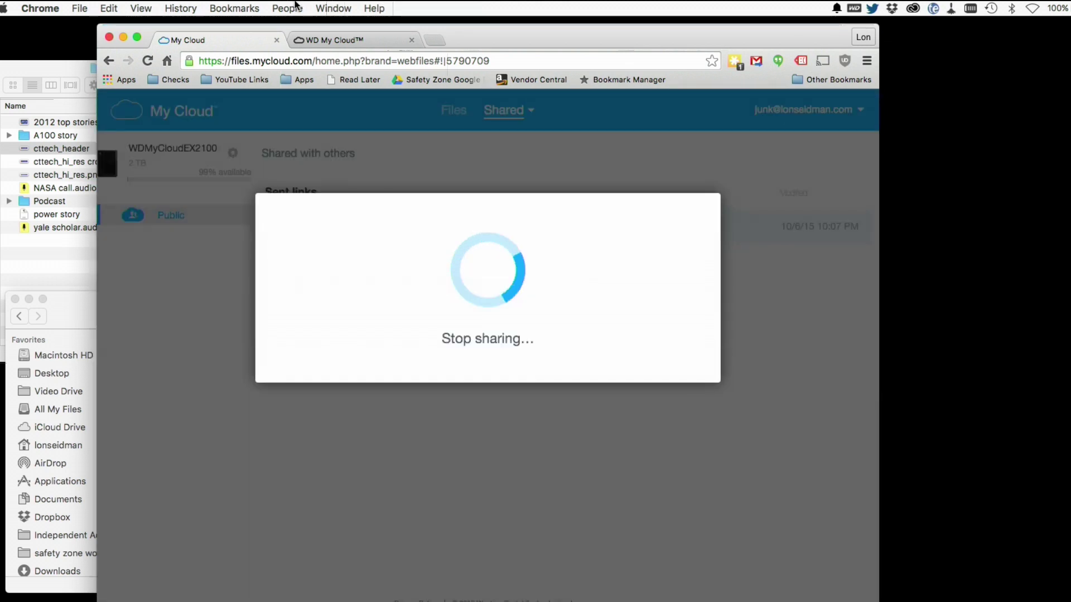
Paste the old share link into a new incognito window to confirm it no longer works.
{"action": "left_click", "coordinate": [80, 8]}
{"action": "left_click", "coordinate": [92, 49]}
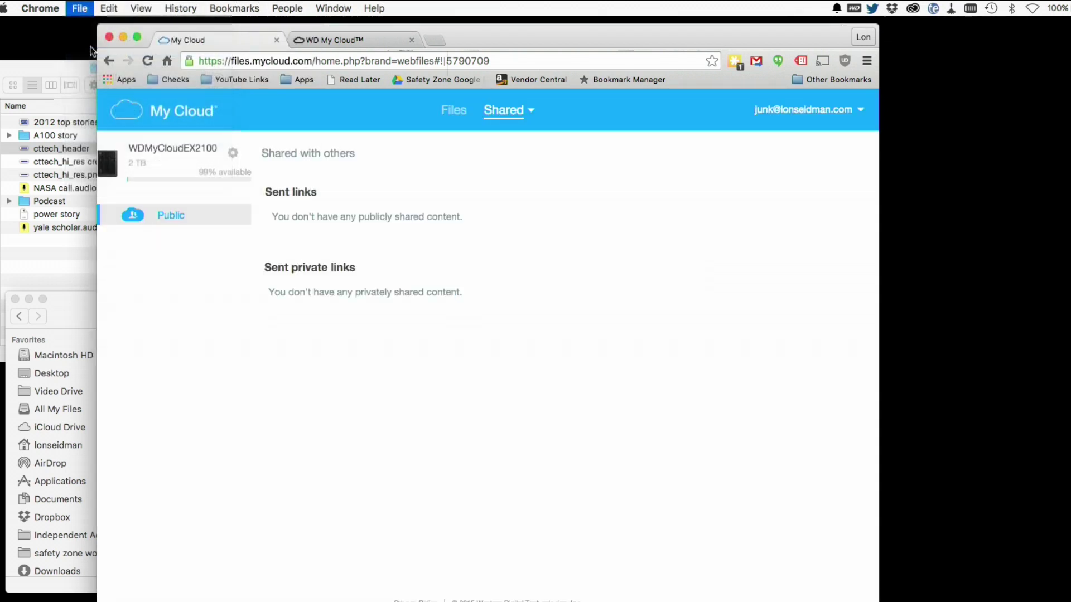
{"action": "key", "text": "super+v"}
{"action": "key", "text": "Return"}
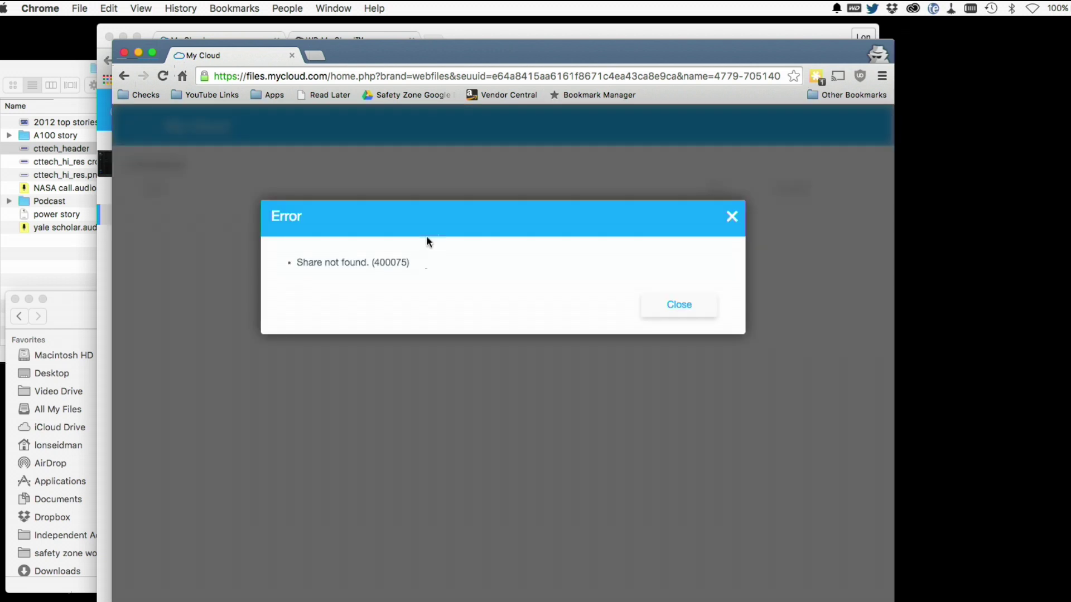
Close the incognito window and reopen the test folder from the Public file list.
{"action": "left_click", "coordinate": [125, 52]}
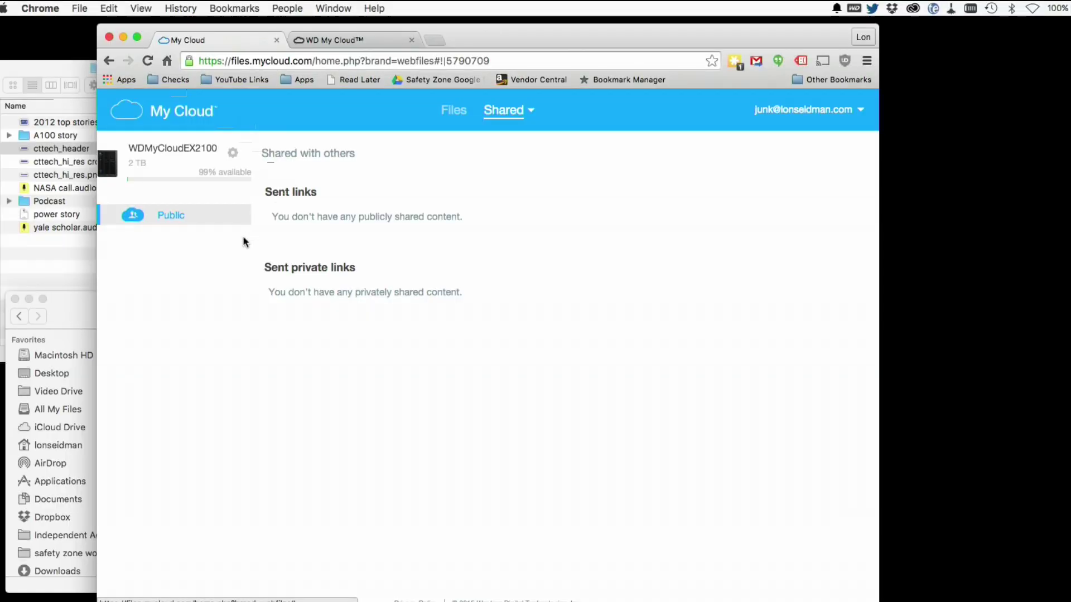
{"action": "left_click", "coordinate": [500, 111]}
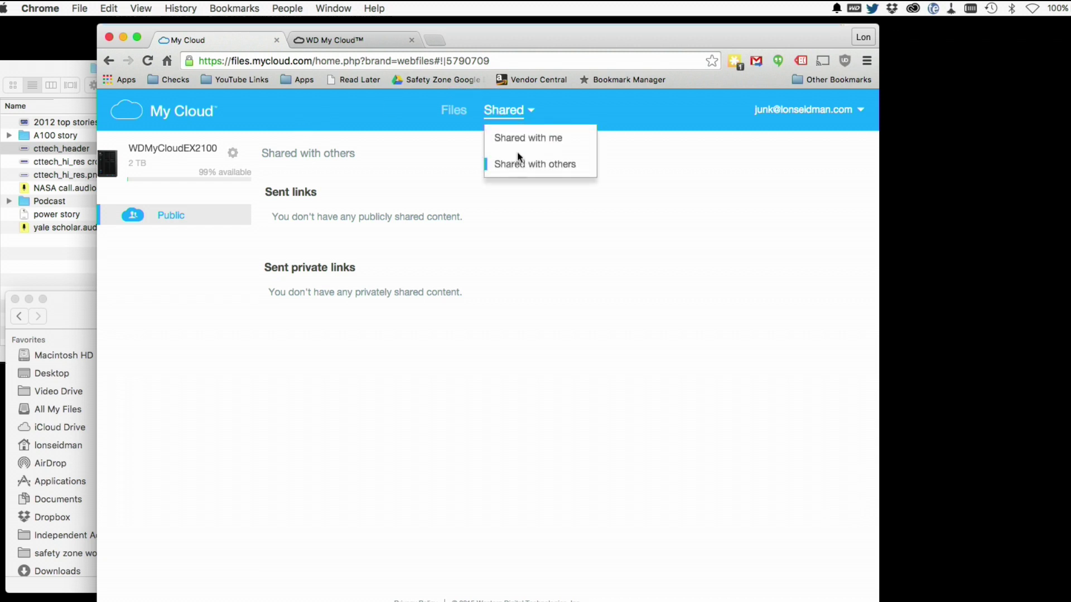
{"action": "left_click", "coordinate": [443, 135]}
{"action": "left_click", "coordinate": [458, 112]}
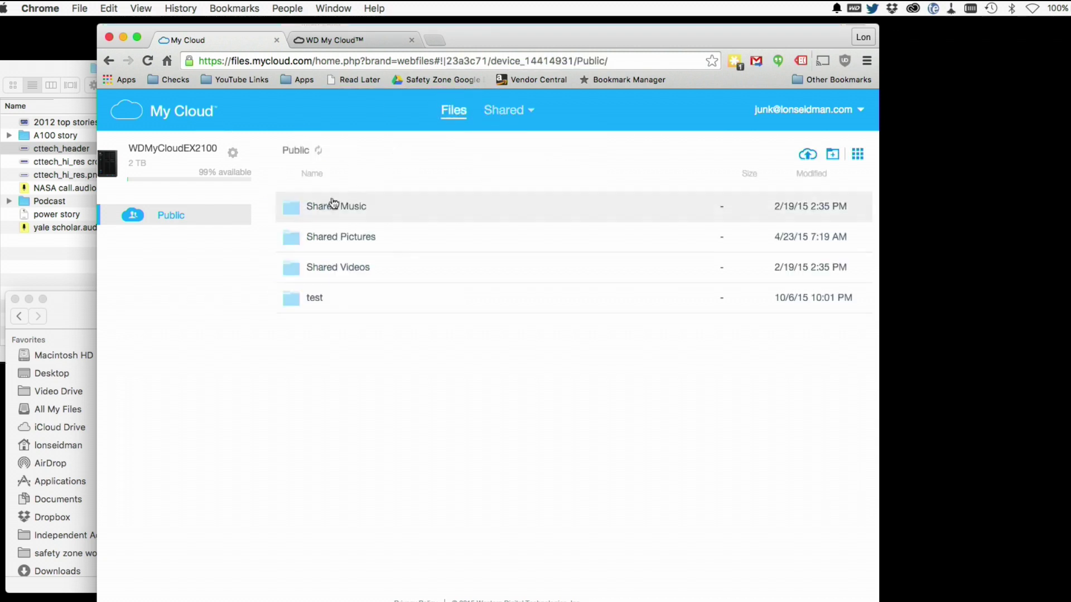
{"action": "left_click", "coordinate": [309, 296]}
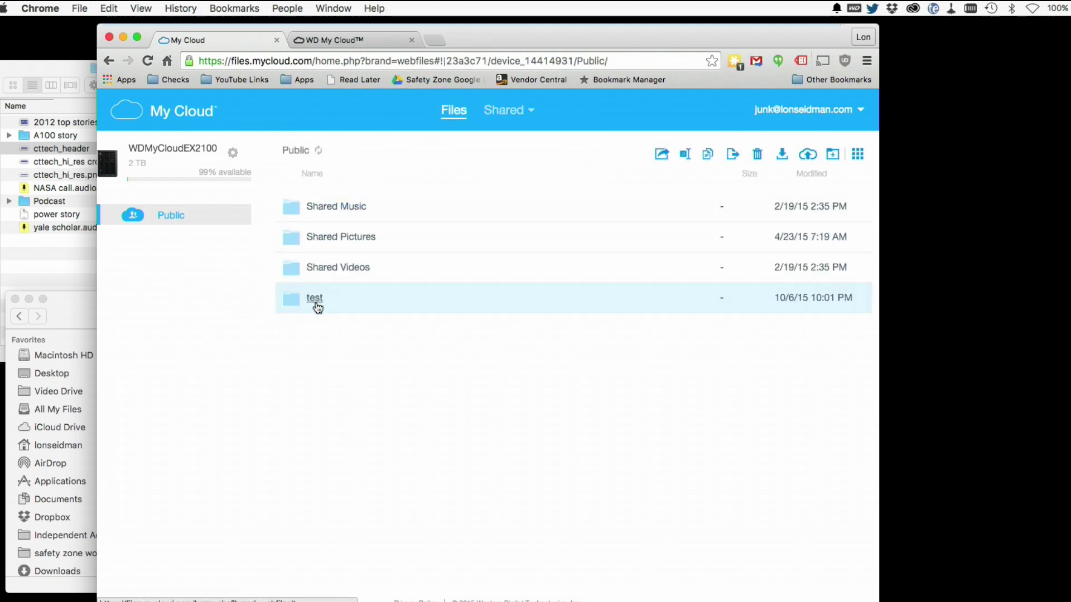
{"action": "left_click", "coordinate": [311, 299]}
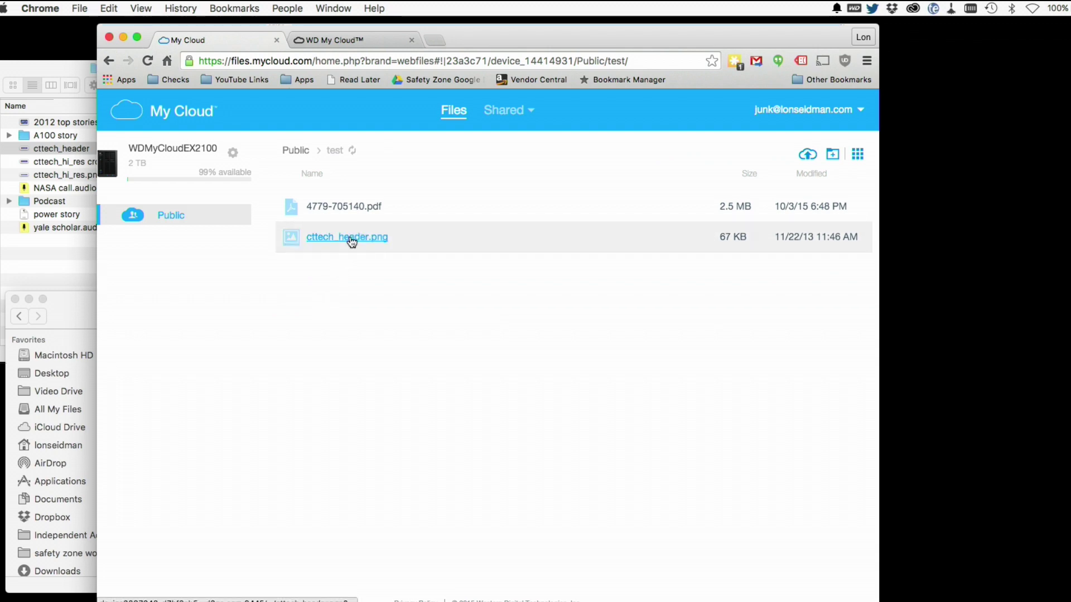